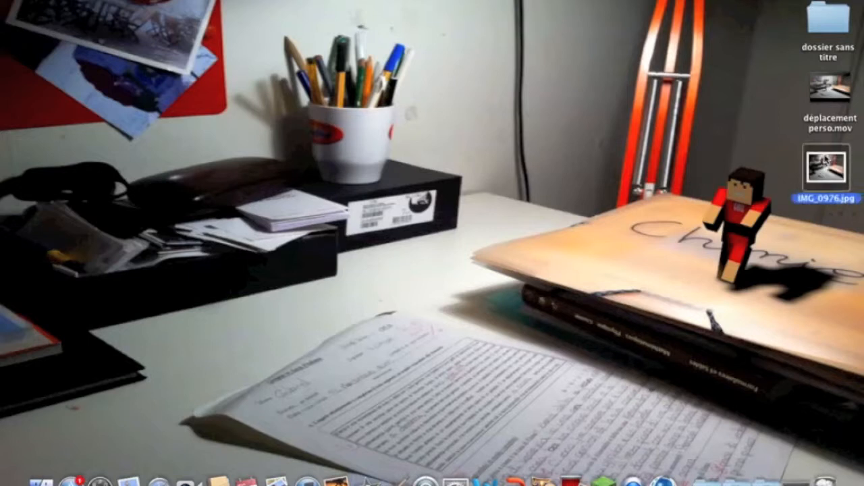
Preview the video déplacement perso.mov from the desktop and play it through, then close the preview.
{"action": "mouse_move", "coordinate": [830, 87]}
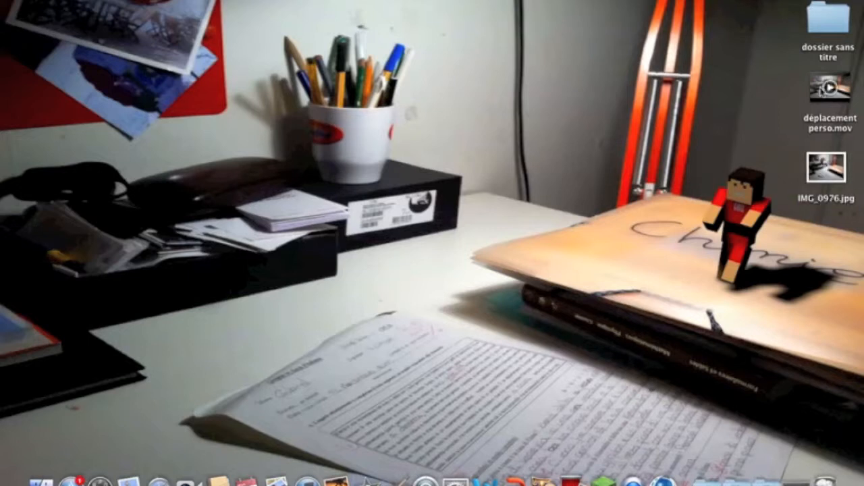
{"action": "left_click", "coordinate": [829, 87]}
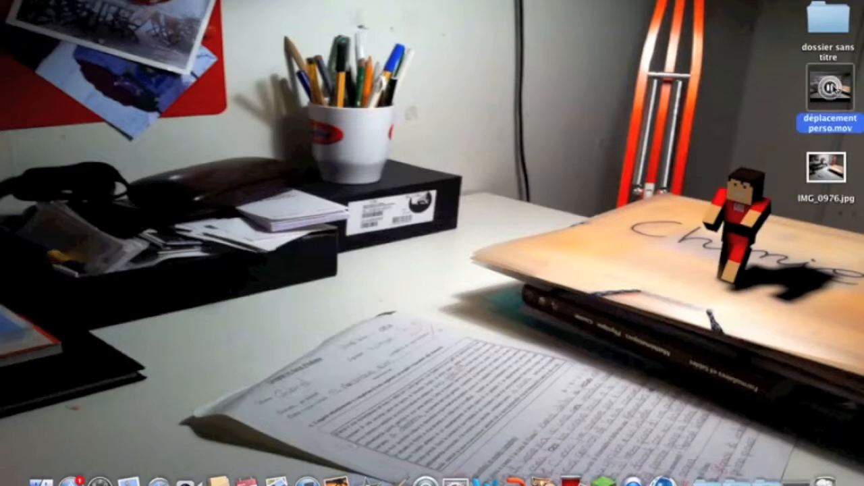
{"action": "key", "text": "space"}
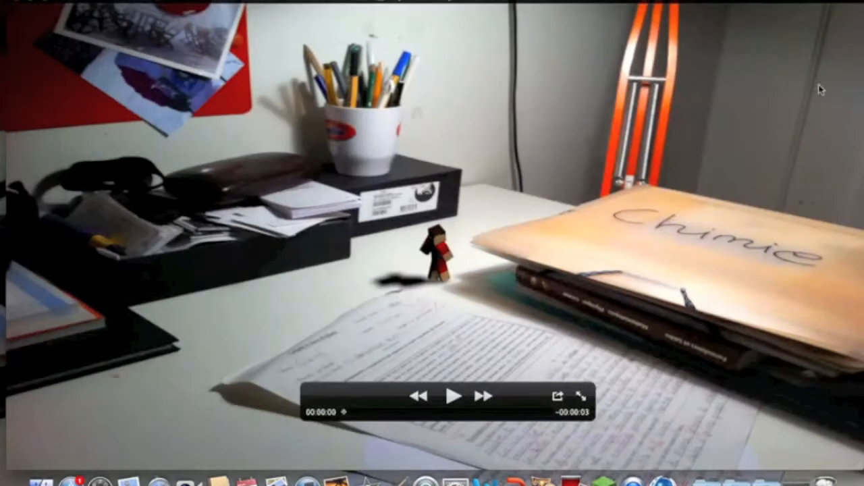
{"action": "left_click", "coordinate": [453, 397]}
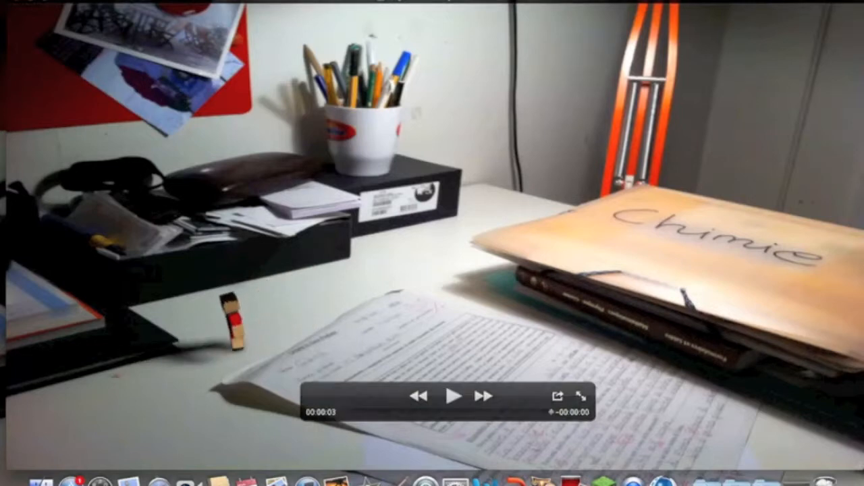
{"action": "left_click", "coordinate": [19, 2]}
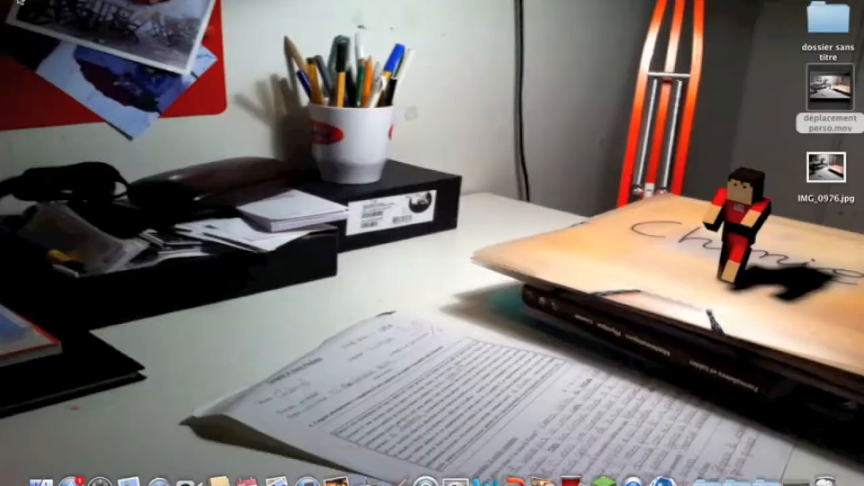
{"action": "left_click", "coordinate": [683, 225]}
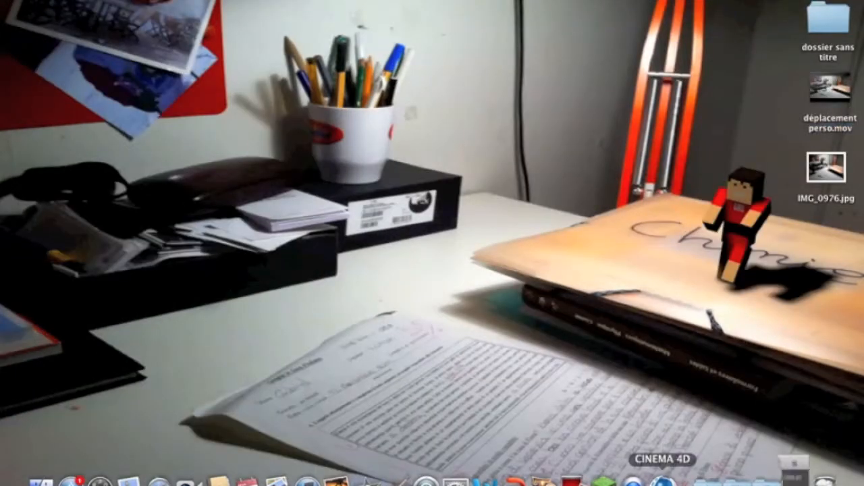
Switch to Cinema 4D and set the sampling of Mat.5's IMG_0976.jpg color texture to SAT.
{"action": "left_click", "coordinate": [662, 481]}
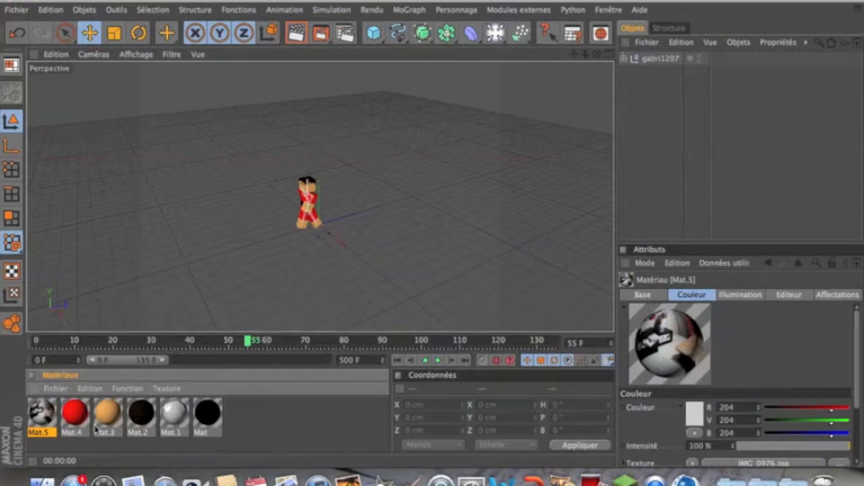
{"action": "double_click", "coordinate": [40, 415]}
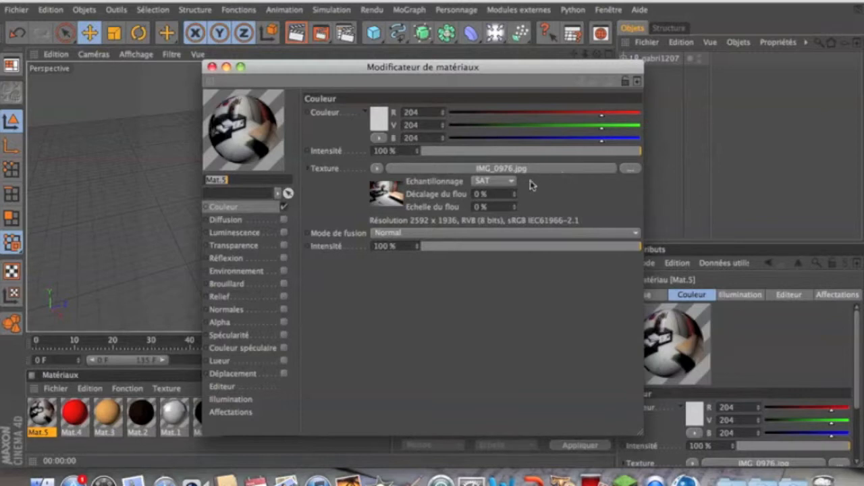
{"action": "left_click", "coordinate": [508, 183]}
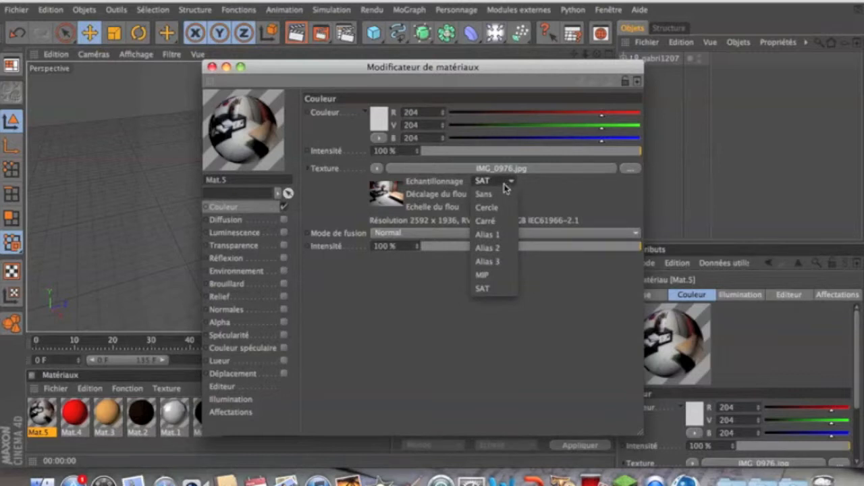
{"action": "left_click", "coordinate": [497, 289]}
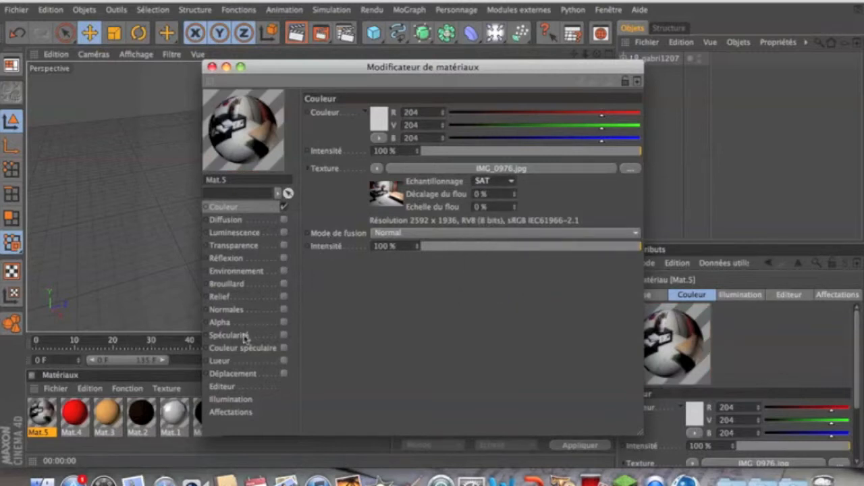
{"action": "left_click", "coordinate": [211, 67]}
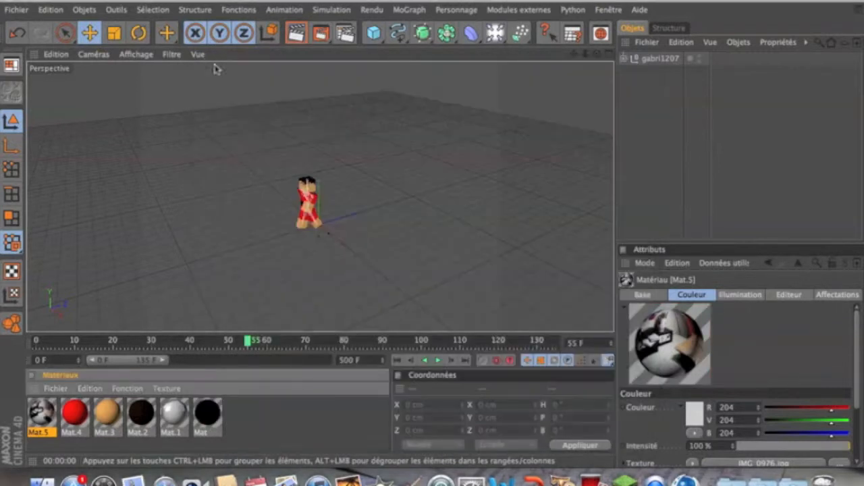
Add a background object (Arrière plan) and apply the photo material Mat.5 to it.
{"action": "left_click", "coordinate": [500, 37]}
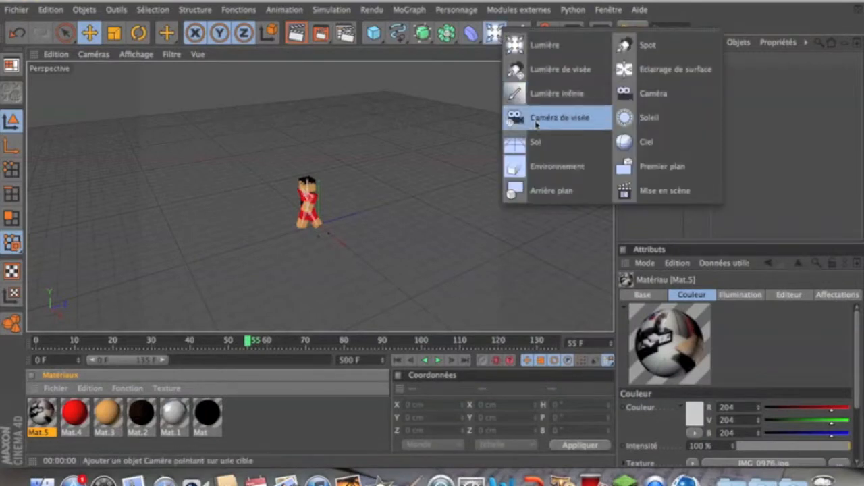
{"action": "left_click", "coordinate": [542, 196]}
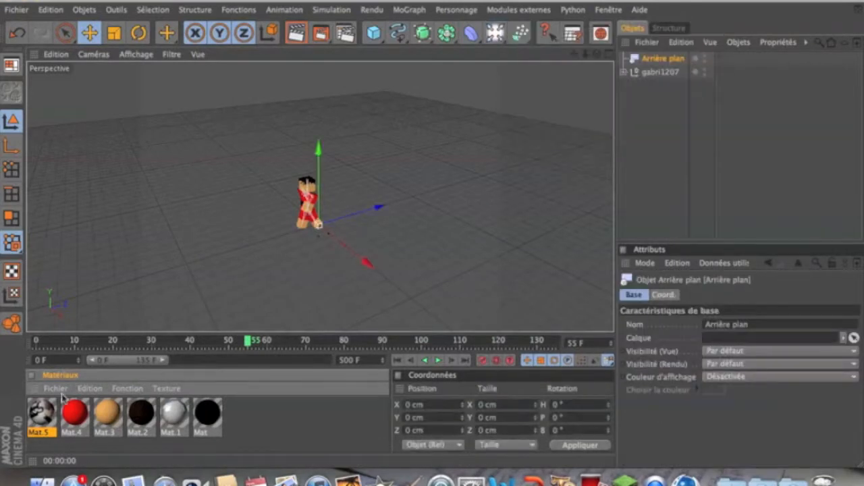
{"action": "left_click_drag", "start_coordinate": [34, 423], "coordinate": [666, 60]}
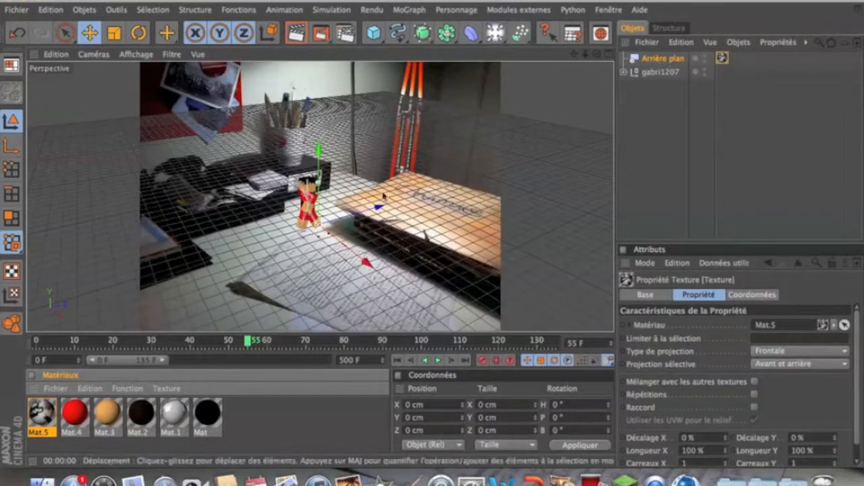
Add a floor object (Sol), copy the background's Mat.5 texture tag onto it, and render the view.
{"action": "left_click", "coordinate": [493, 33]}
{"action": "left_click", "coordinate": [540, 143]}
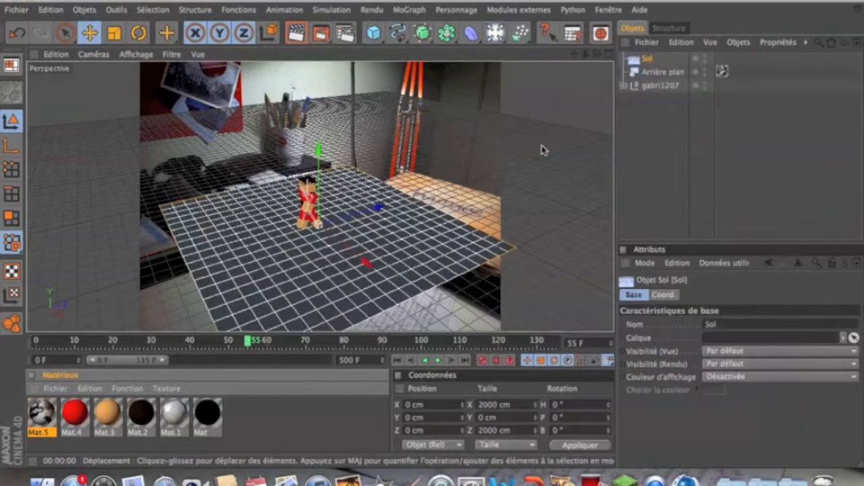
{"action": "left_click_drag", "start_coordinate": [724, 73], "coordinate": [721, 73]}
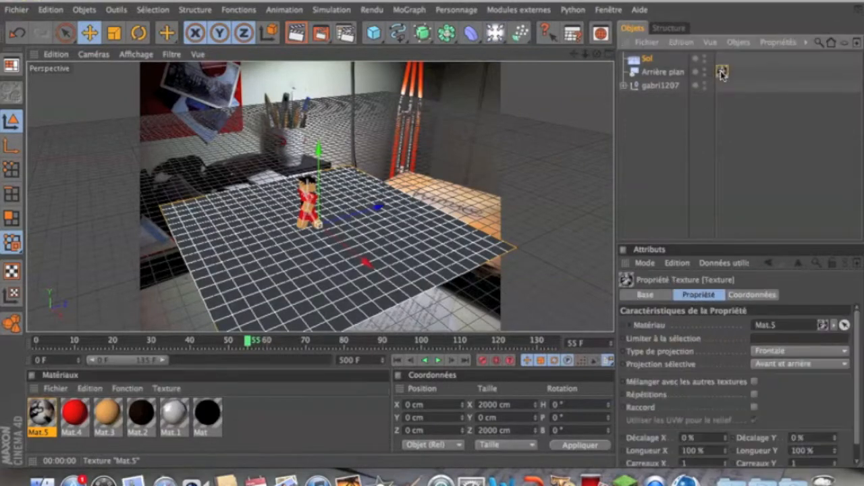
{"action": "left_click_drag", "start_coordinate": [721, 73], "coordinate": [727, 58], "text": "ctrl"}
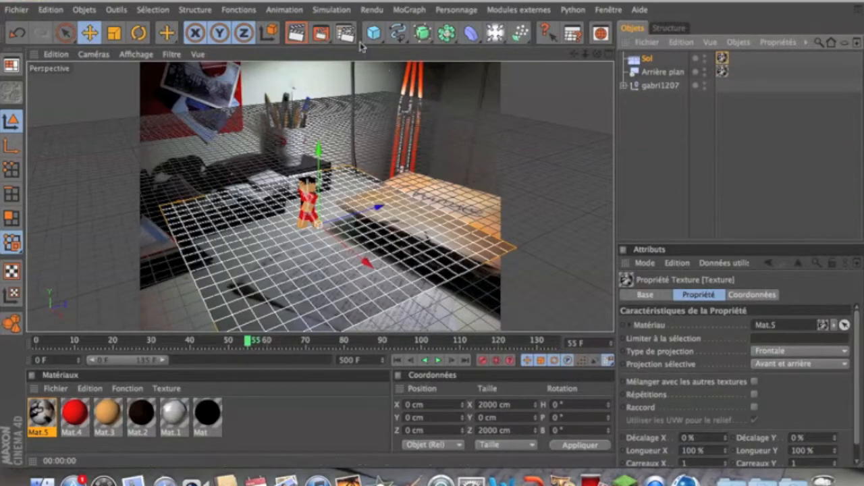
{"action": "left_click", "coordinate": [297, 35]}
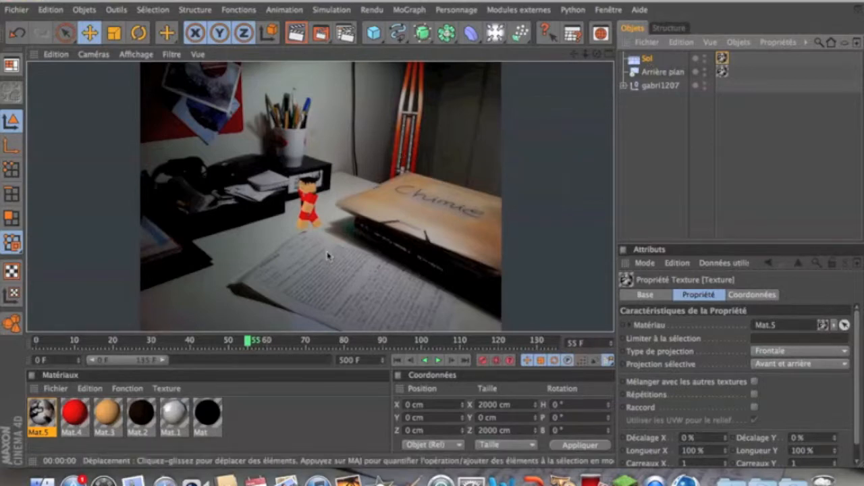
Give the floor a Render tag (Rendu) with Composition avec le fond enabled, and render the view.
{"action": "left_click", "coordinate": [647, 58]}
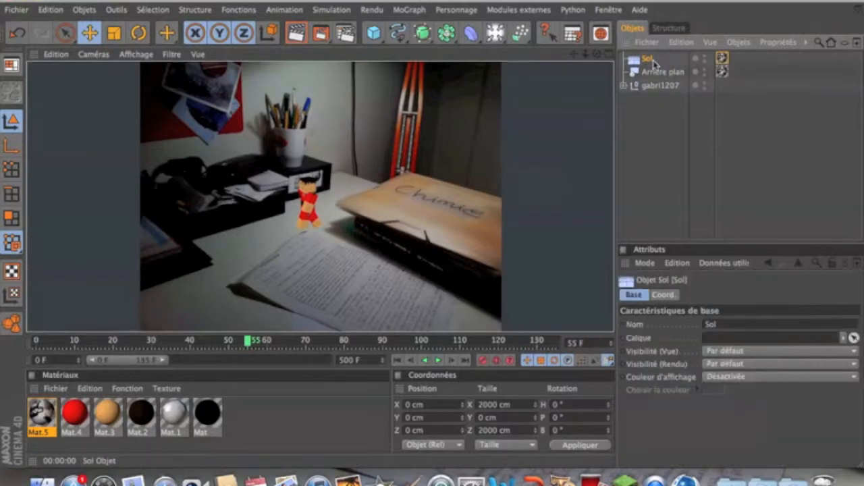
{"action": "right_click", "coordinate": [646, 58]}
{"action": "mouse_move", "coordinate": [682, 71]}
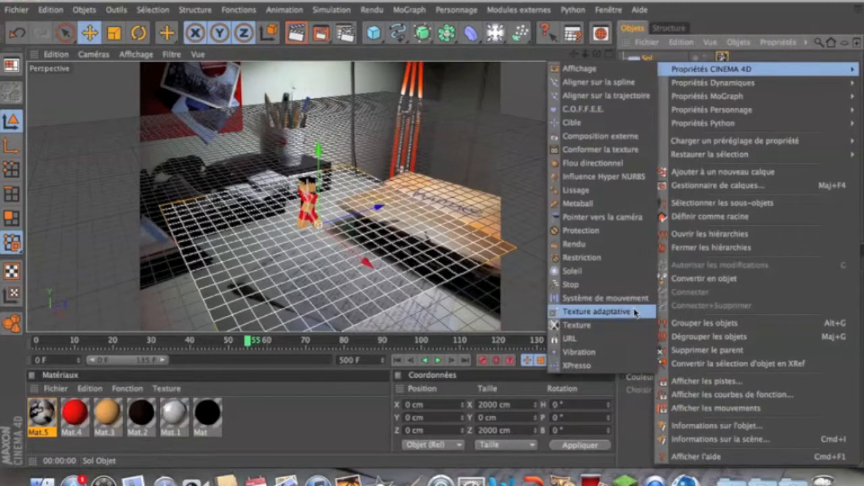
{"action": "left_click", "coordinate": [574, 243]}
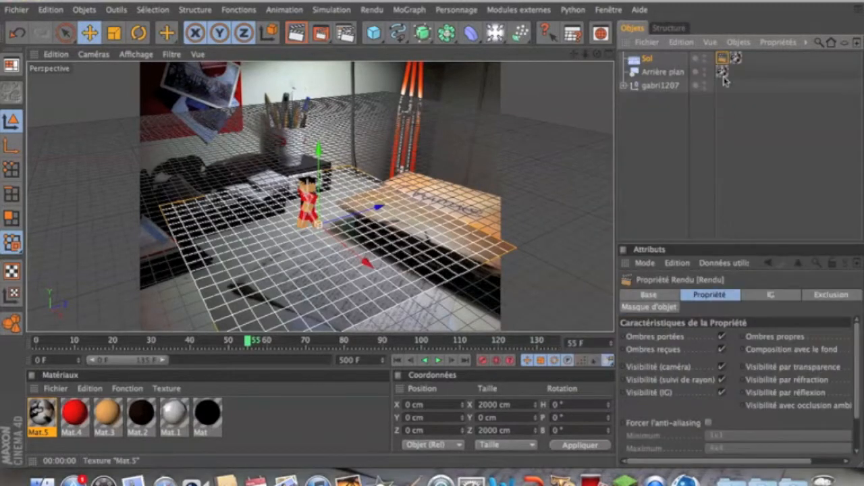
{"action": "left_click_drag", "start_coordinate": [726, 461], "coordinate": [844, 463]}
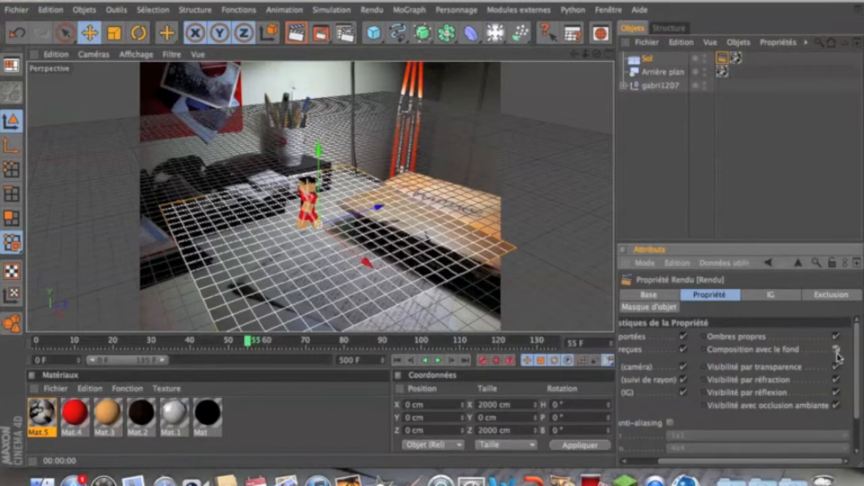
{"action": "left_click", "coordinate": [298, 33]}
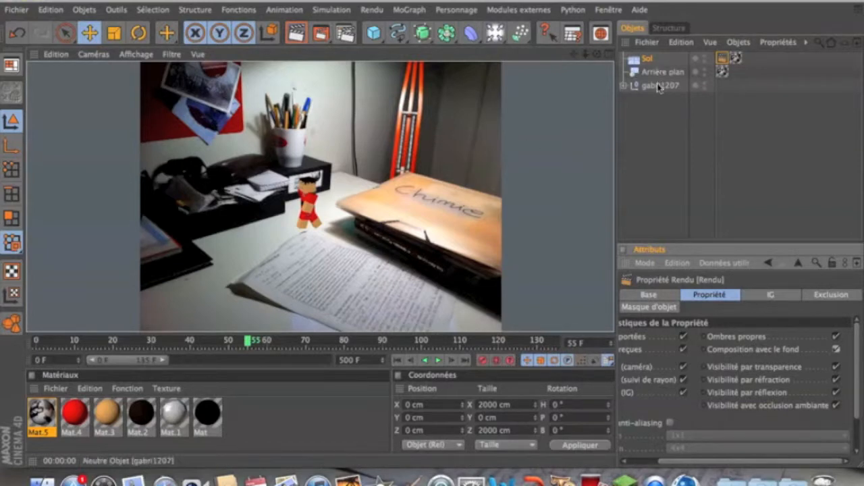
Lower the floor to a Y position of about -157 cm.
{"action": "left_click", "coordinate": [649, 60]}
{"action": "left_click_drag", "start_coordinate": [318, 170], "coordinate": [319, 187]}
{"action": "left_click_drag", "start_coordinate": [319, 219], "coordinate": [319, 240]}
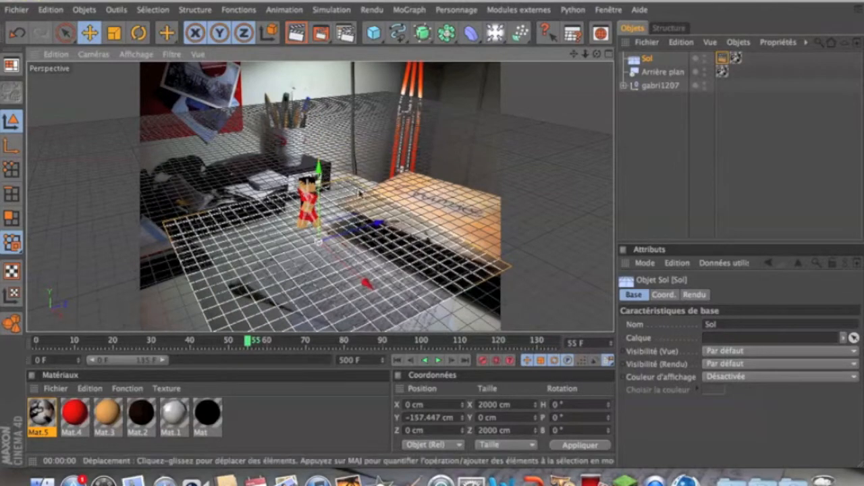
Rotate the floor's heading to about 7.6° and shift it to about X -173 cm, Z 285 cm, checking with a render.
{"action": "key", "text": "r"}
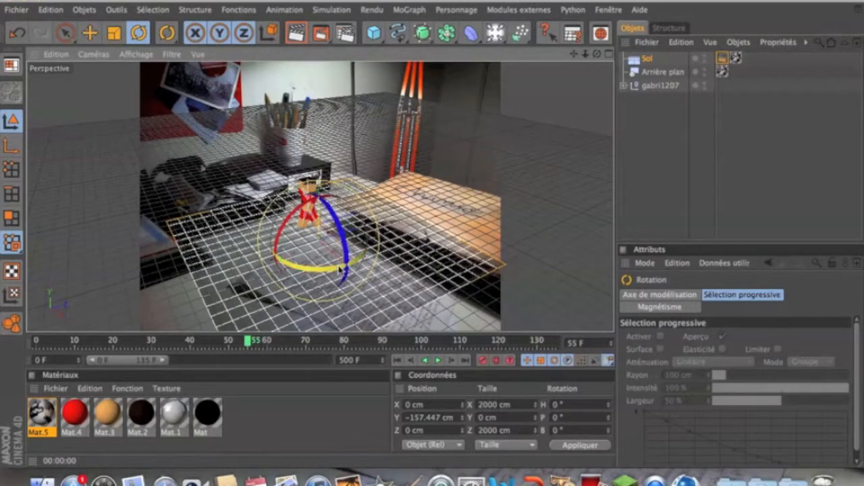
{"action": "left_click_drag", "start_coordinate": [338, 270], "coordinate": [383, 260]}
{"action": "key", "text": "e"}
{"action": "key", "text": "r"}
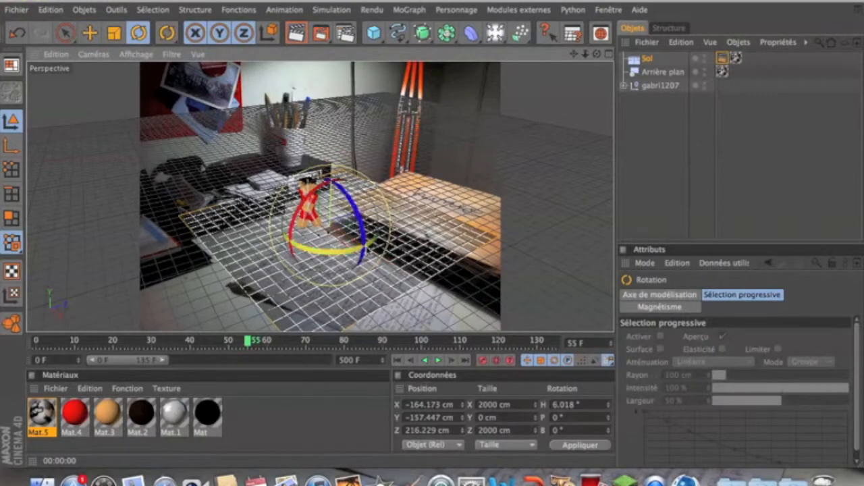
{"action": "left_click_drag", "start_coordinate": [372, 248], "coordinate": [330, 225]}
{"action": "key", "text": "e"}
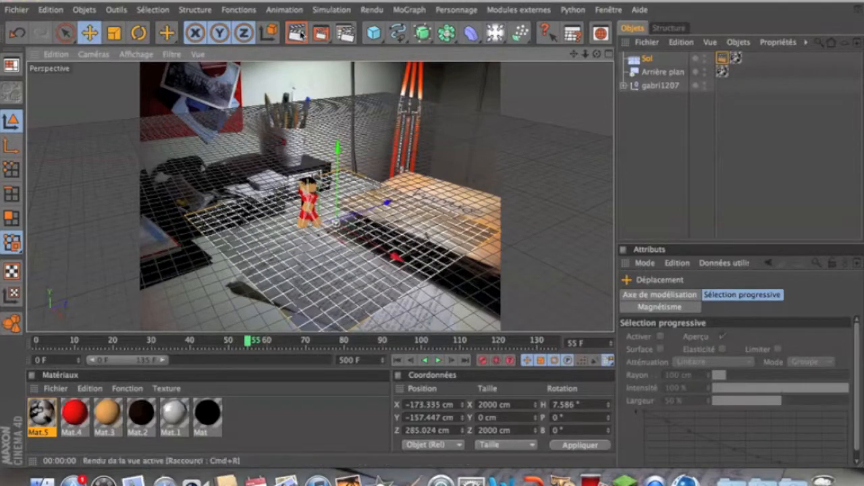
{"action": "left_click", "coordinate": [299, 34]}
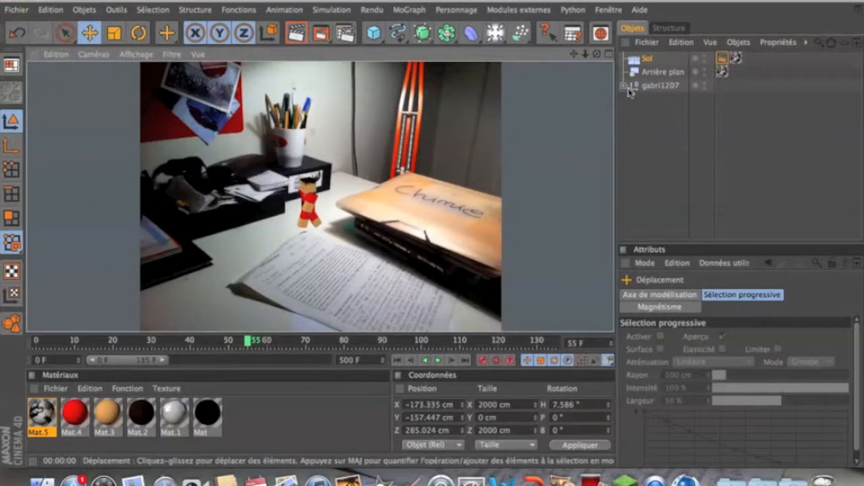
{"action": "left_click", "coordinate": [646, 58]}
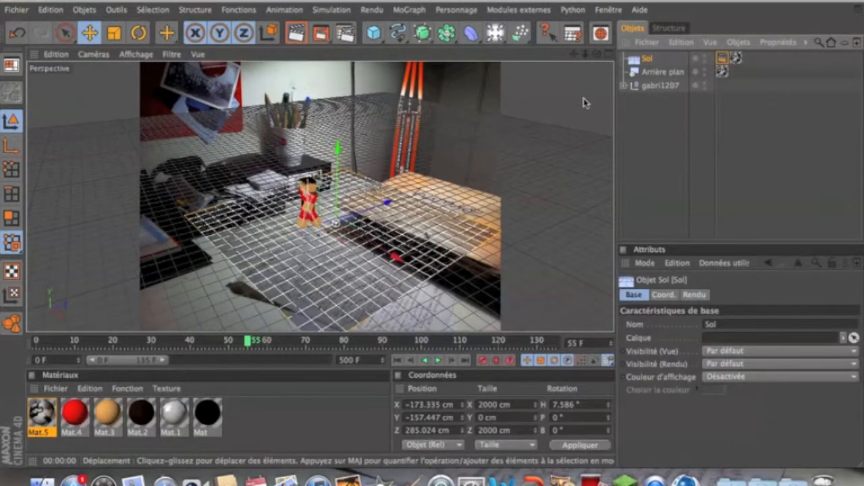
Move the character onto the photographed Chimie folder, at about Y -290 cm and Z 1521 cm, checking the placement with renders.
{"action": "left_click", "coordinate": [661, 86]}
{"action": "left_click_drag", "start_coordinate": [369, 220], "coordinate": [495, 180]}
{"action": "mouse_move", "coordinate": [458, 119]}
{"action": "left_mouse_down"}
{"action": "mouse_move", "coordinate": [453, 154]}
{"action": "mouse_move", "coordinate": [456, 133]}
{"action": "left_mouse_up"}
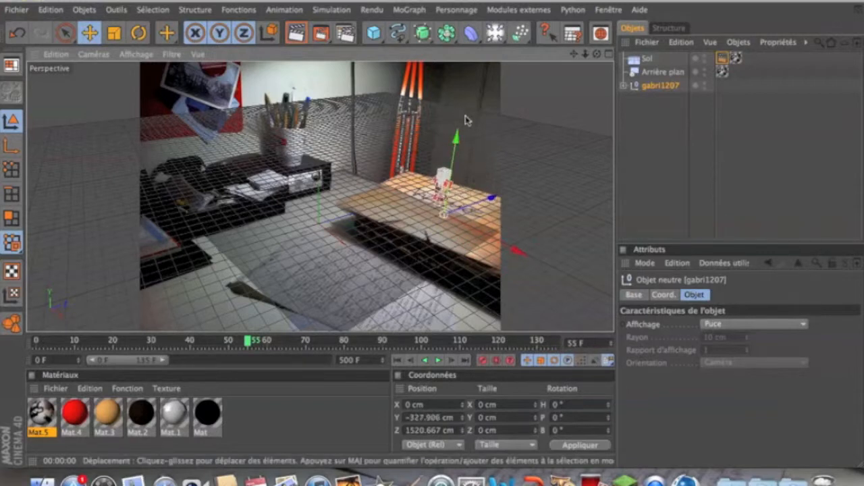
{"action": "left_click", "coordinate": [295, 34]}
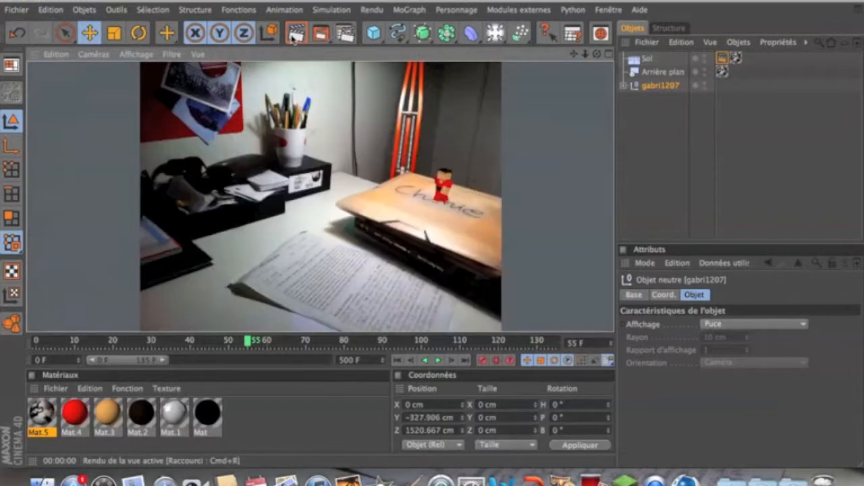
{"action": "left_click", "coordinate": [659, 90]}
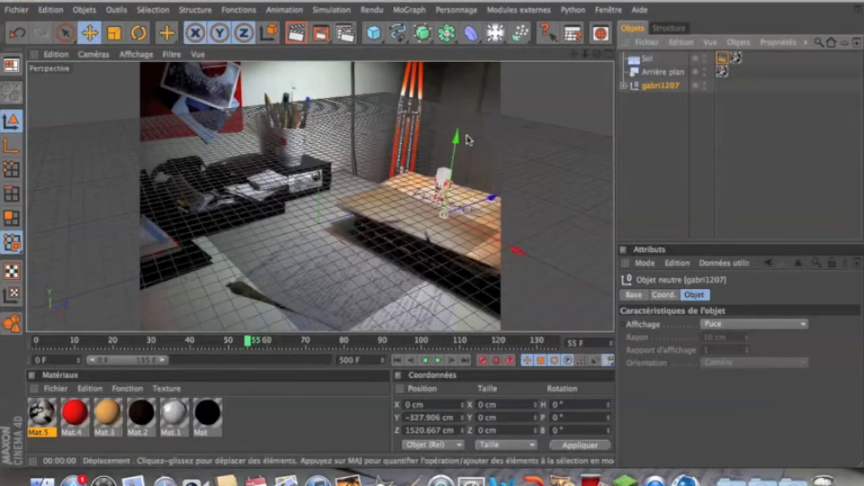
{"action": "left_click_drag", "start_coordinate": [443, 203], "coordinate": [443, 198]}
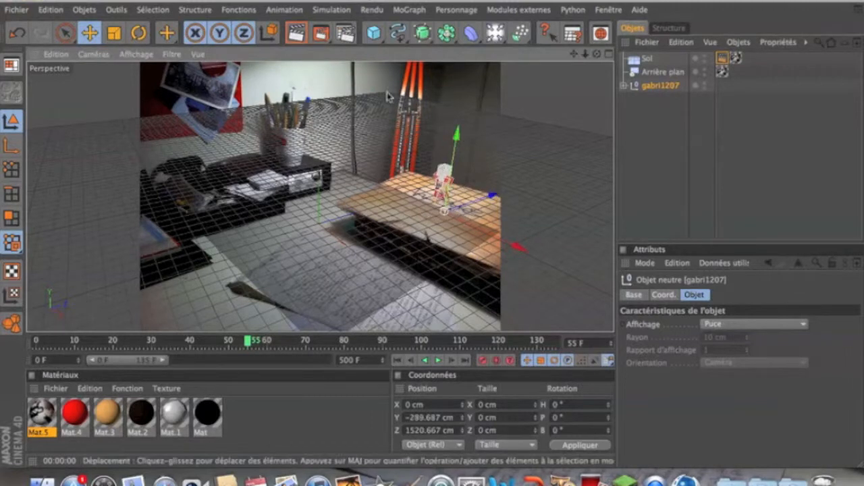
{"action": "left_click", "coordinate": [296, 32]}
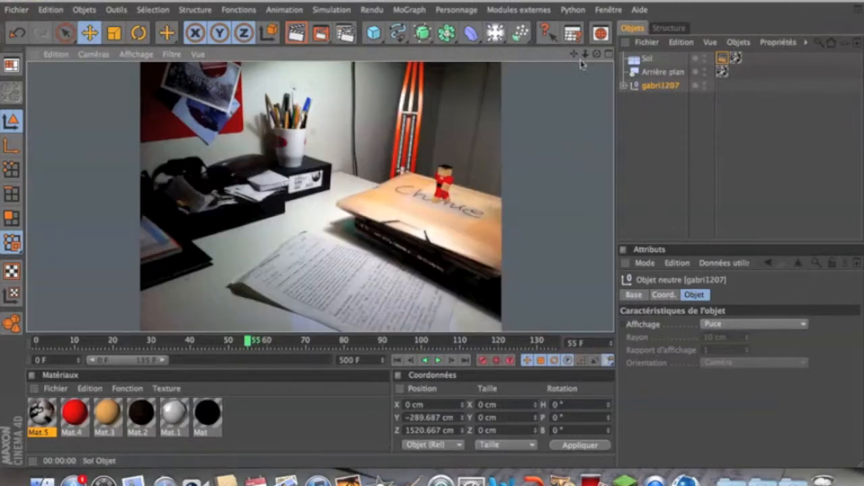
Add an omni light to the scene.
{"action": "left_click", "coordinate": [494, 32]}
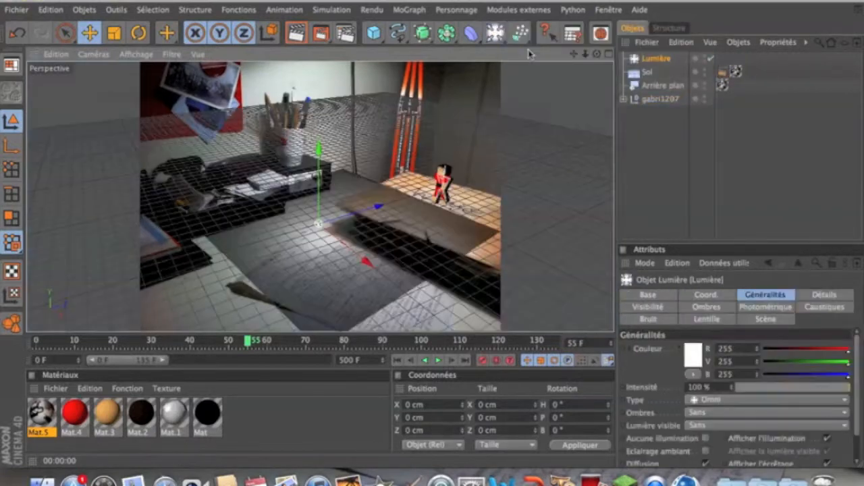
Position the light above the character at about X 561 cm, Y 834 cm and Z 955 cm, checking with a render.
{"action": "left_click", "coordinate": [528, 51]}
{"action": "left_click_drag", "start_coordinate": [376, 206], "coordinate": [437, 123]}
{"action": "left_click_drag", "start_coordinate": [489, 113], "coordinate": [442, 95]}
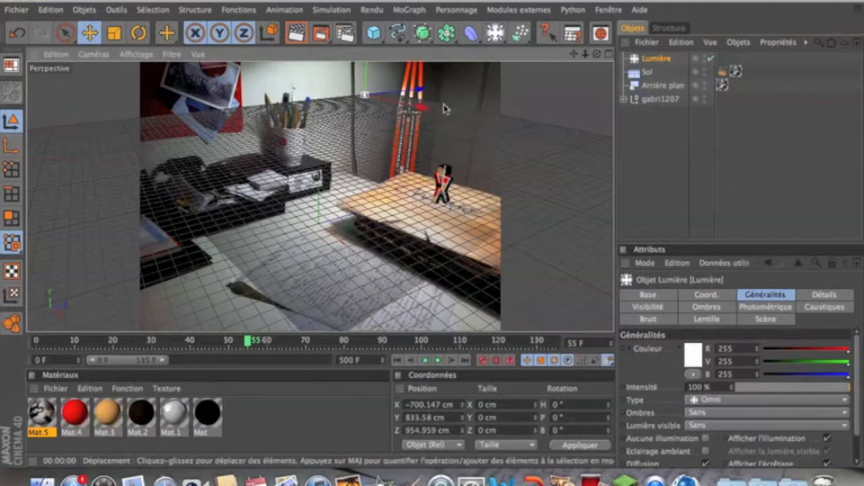
{"action": "left_click_drag", "start_coordinate": [395, 101], "coordinate": [504, 125]}
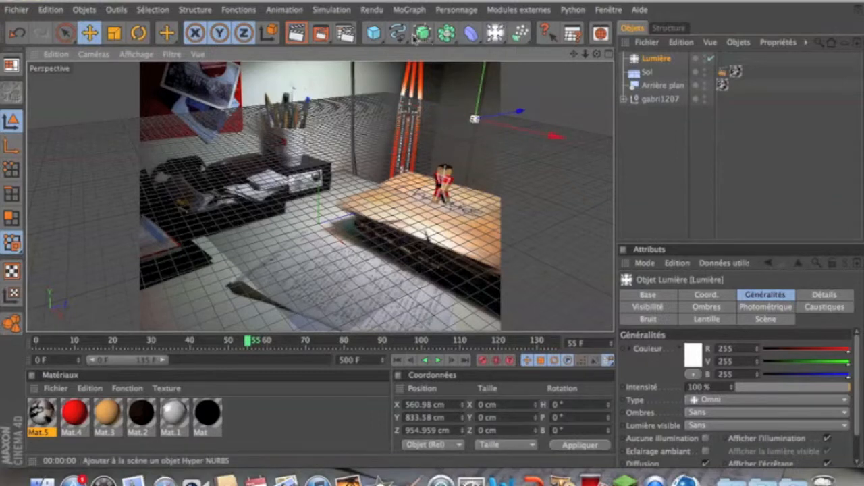
{"action": "left_click", "coordinate": [298, 34]}
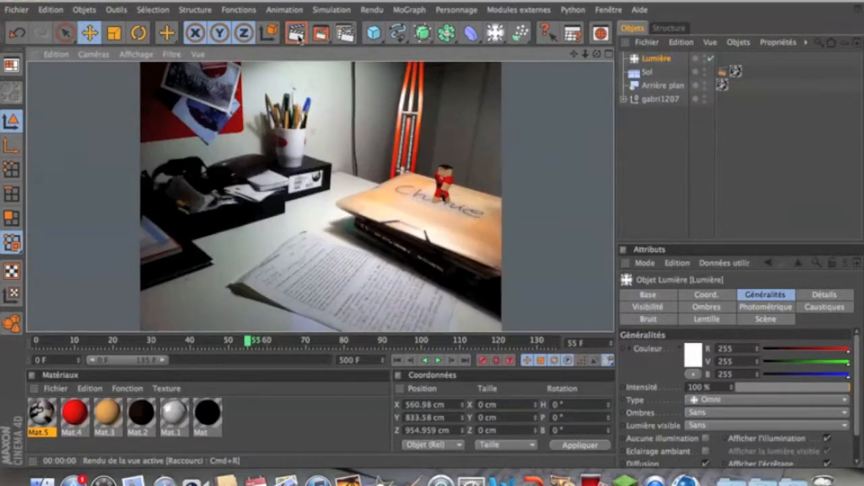
Set the light's shadows to soft shadow maps (Masques d'ombres, ombres diffuses) and check the shadow with a render.
{"action": "left_click", "coordinate": [663, 59]}
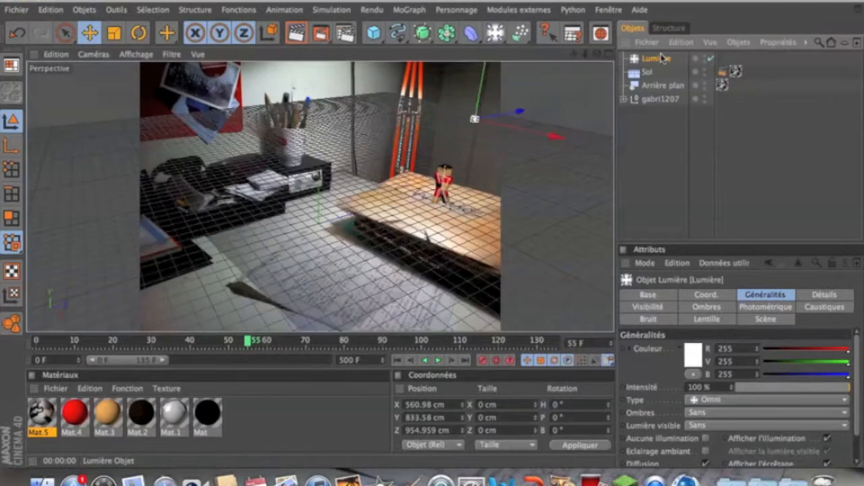
{"action": "left_click", "coordinate": [705, 307]}
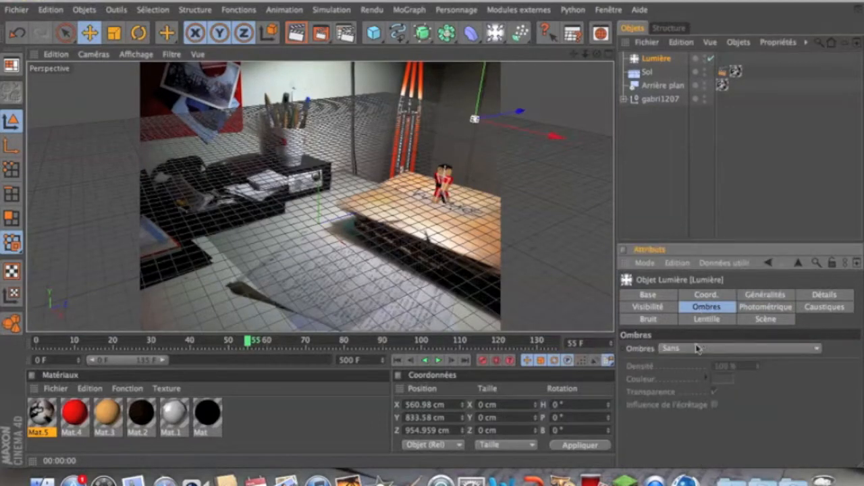
{"action": "left_click", "coordinate": [698, 348]}
{"action": "left_click", "coordinate": [702, 373]}
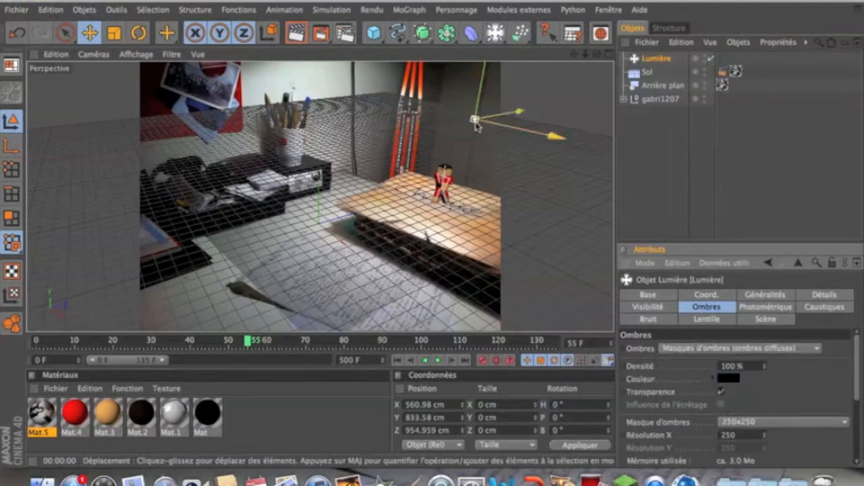
{"action": "left_click", "coordinate": [297, 34]}
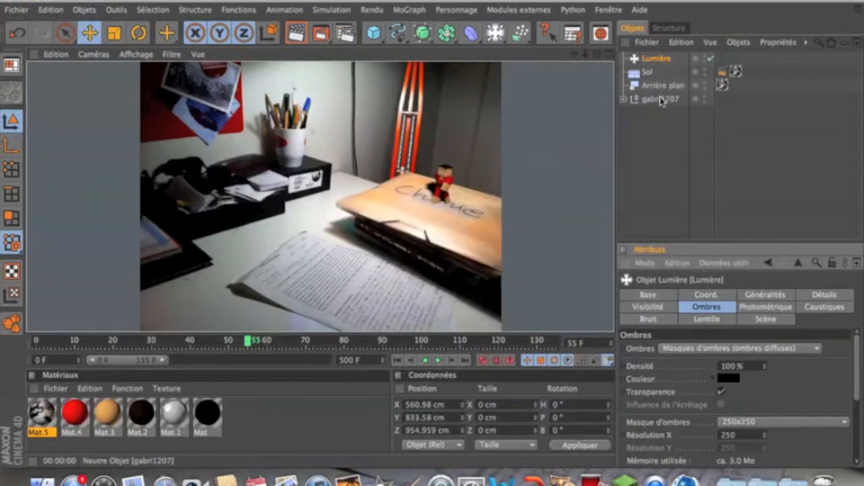
Try the light farther along Z, at about 1304 cm and 2220 cm, checking the character's shadow with renders.
{"action": "left_click", "coordinate": [661, 60]}
{"action": "left_click_drag", "start_coordinate": [519, 113], "coordinate": [565, 103]}
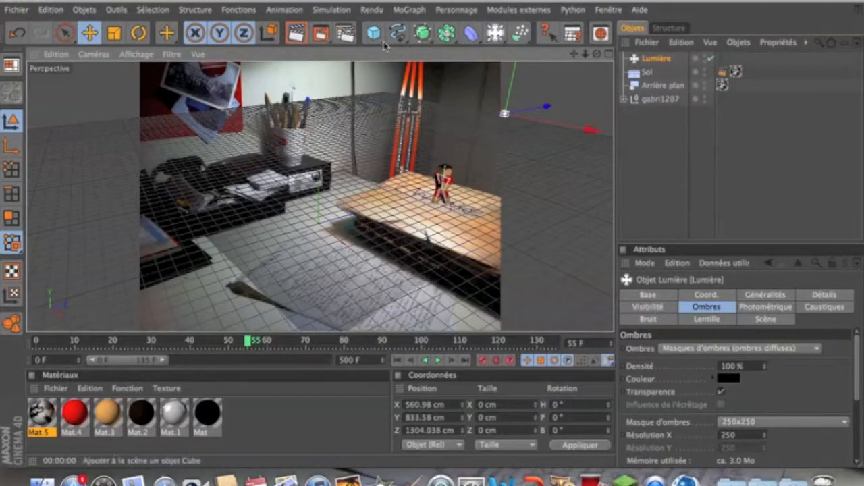
{"action": "left_click", "coordinate": [298, 33]}
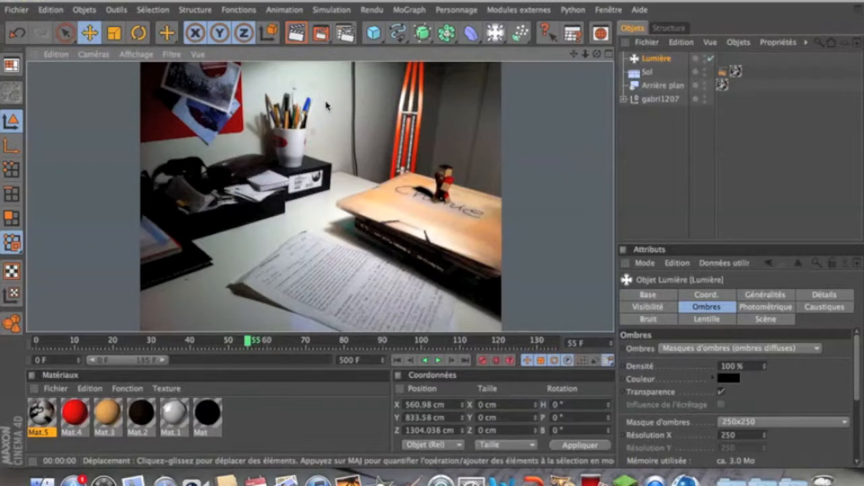
{"action": "left_click", "coordinate": [647, 62]}
{"action": "left_click_drag", "start_coordinate": [547, 107], "coordinate": [571, 102]}
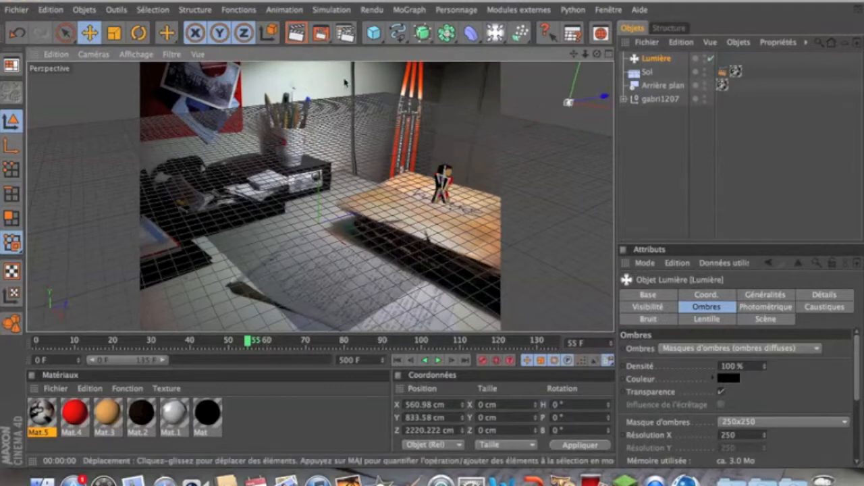
{"action": "left_click", "coordinate": [295, 33]}
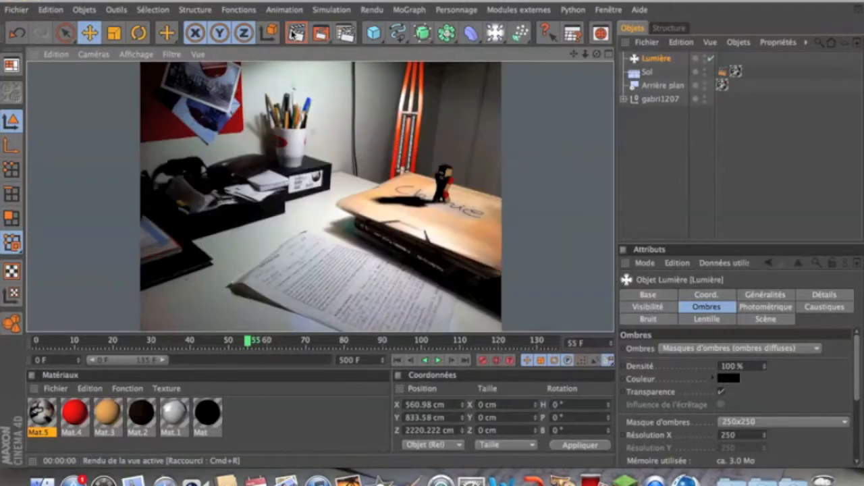
Reposition the light at about X 42 cm and Z 731 cm, checking the shadow's direction with renders.
{"action": "left_click", "coordinate": [659, 59]}
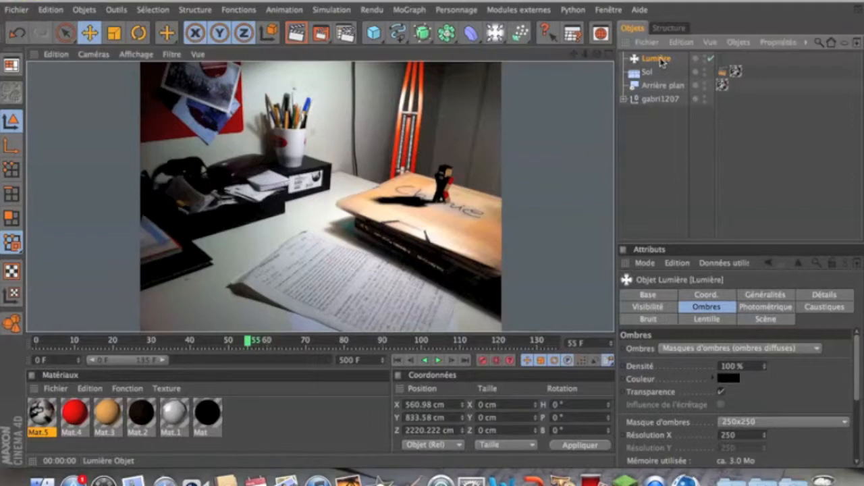
{"action": "left_click_drag", "start_coordinate": [592, 110], "coordinate": [328, 85]}
{"action": "left_click", "coordinate": [300, 40]}
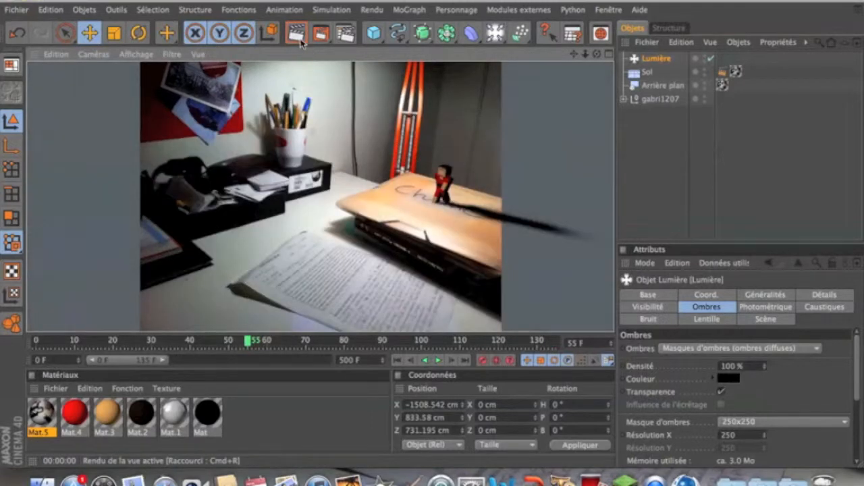
{"action": "left_click", "coordinate": [663, 59]}
{"action": "left_click_drag", "start_coordinate": [356, 96], "coordinate": [448, 120]}
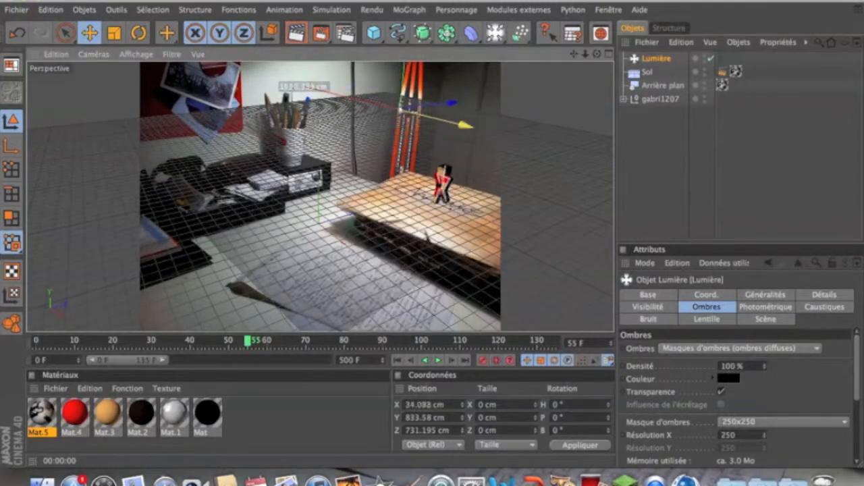
{"action": "left_click", "coordinate": [298, 33]}
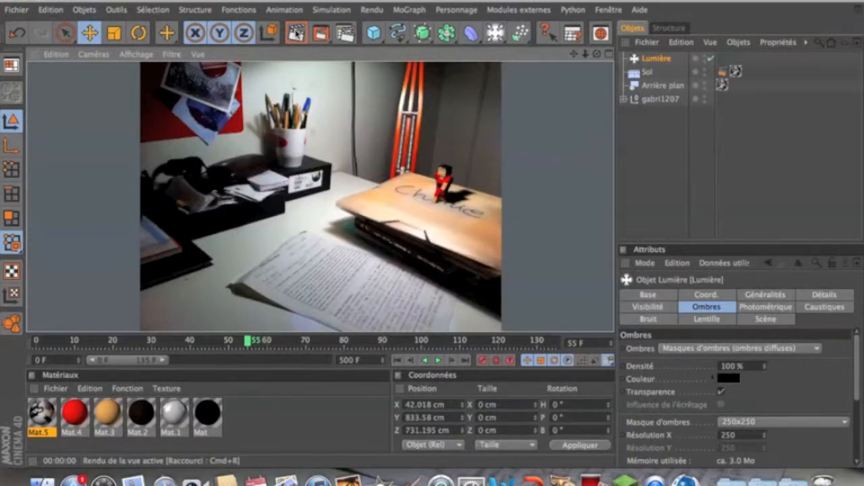
Set the render output to the HDV/HDTV 720 29.97 preset.
{"action": "left_click", "coordinate": [344, 34]}
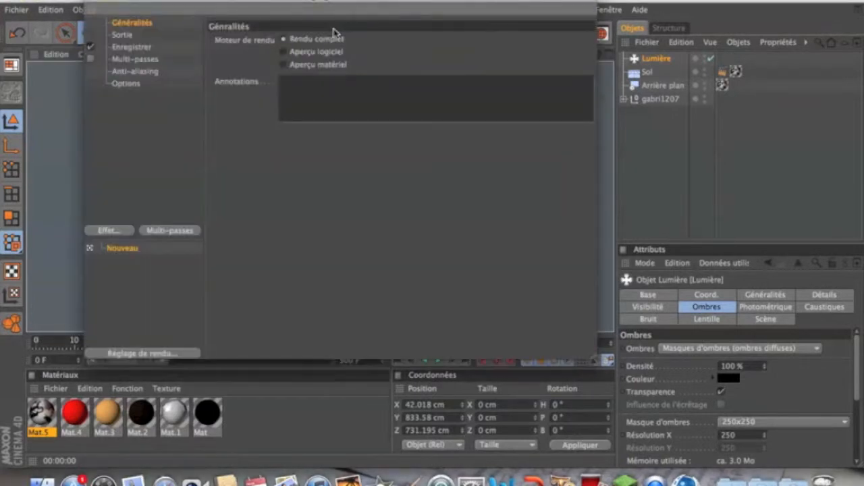
{"action": "left_click", "coordinate": [134, 35]}
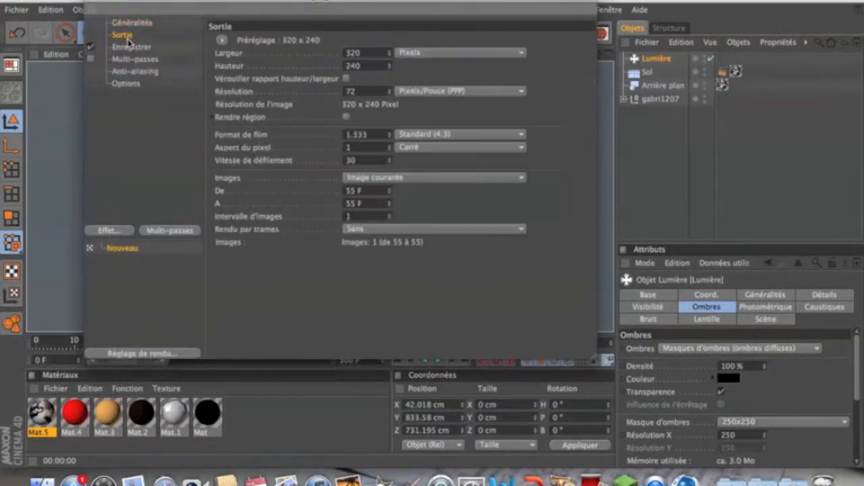
{"action": "left_click", "coordinate": [221, 40]}
{"action": "mouse_move", "coordinate": [250, 79]}
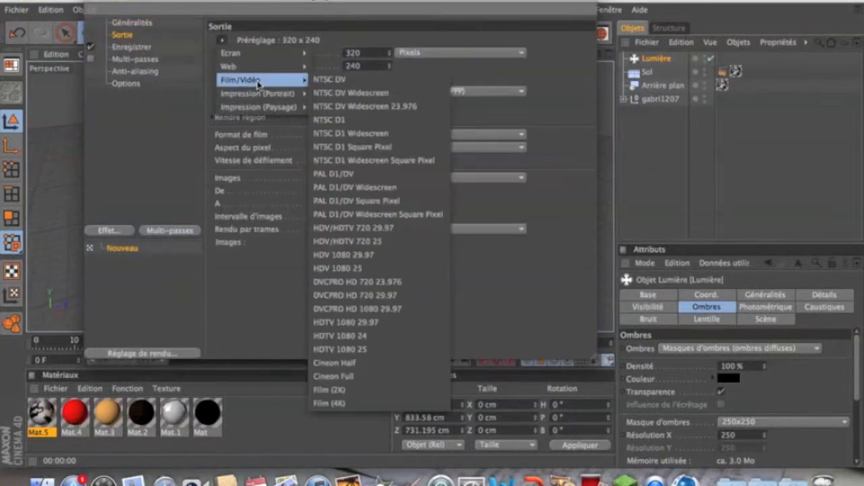
{"action": "left_click", "coordinate": [370, 229]}
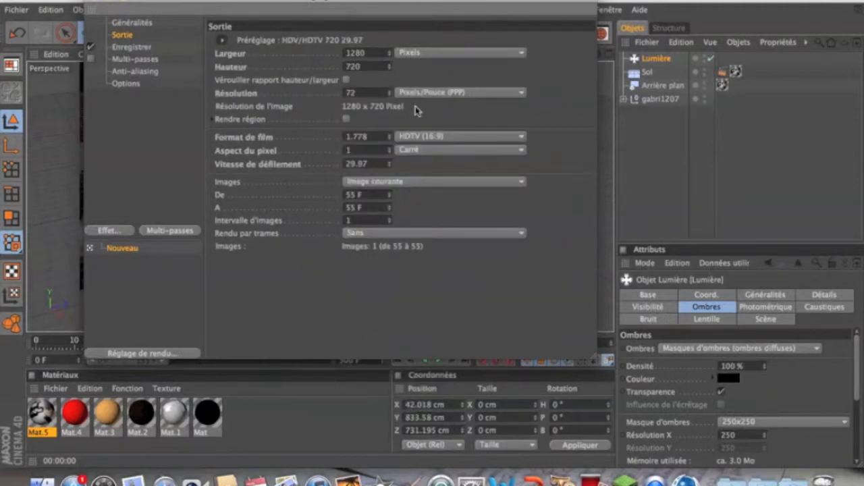
Set the file format for saved renders to JPEG.
{"action": "left_click", "coordinate": [132, 46]}
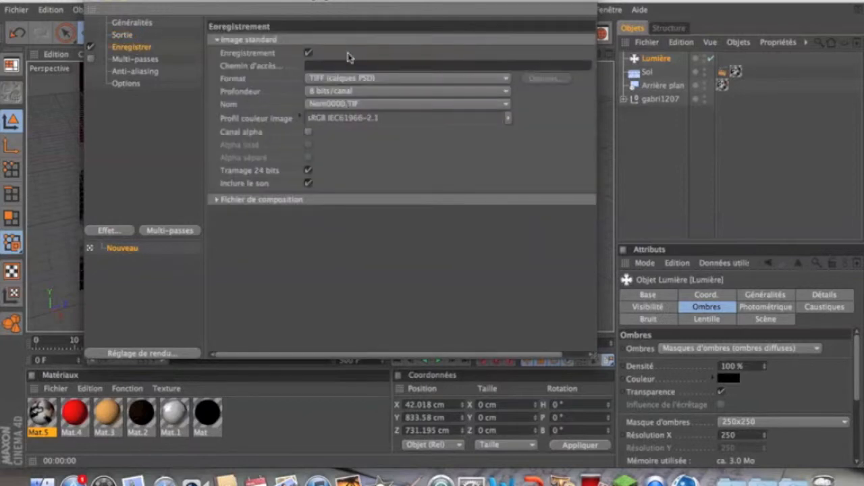
{"action": "left_click", "coordinate": [331, 79]}
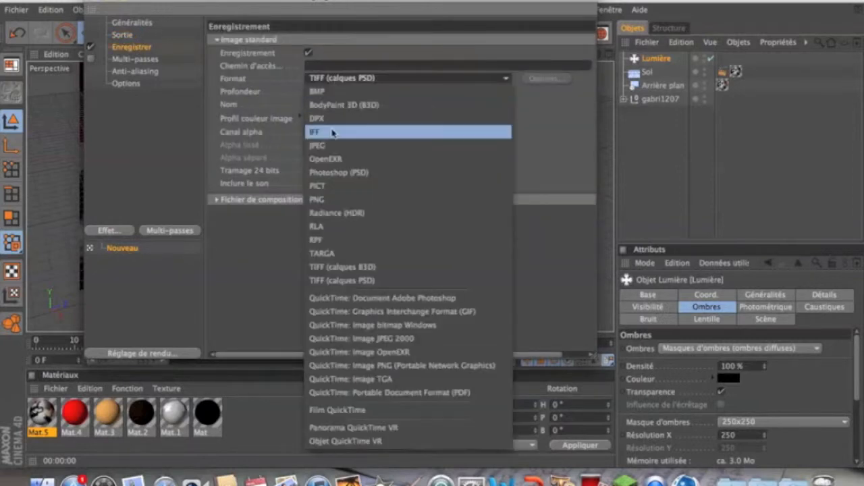
{"action": "left_click", "coordinate": [331, 142]}
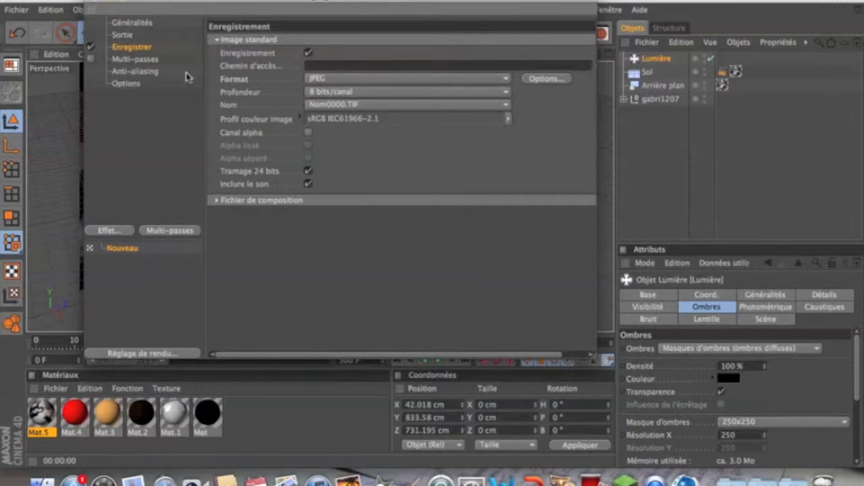
Add the global illumination and ambient occlusion effects to the render settings and close them.
{"action": "left_click", "coordinate": [106, 230]}
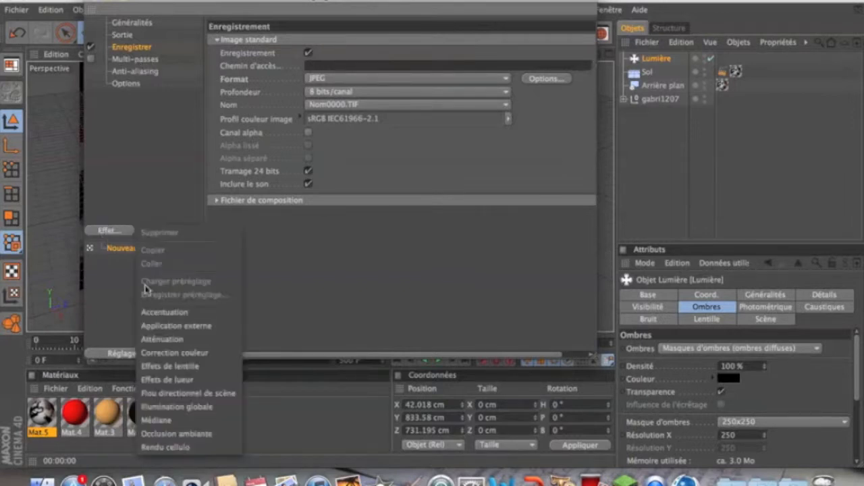
{"action": "left_click", "coordinate": [161, 407]}
{"action": "left_click", "coordinate": [110, 230]}
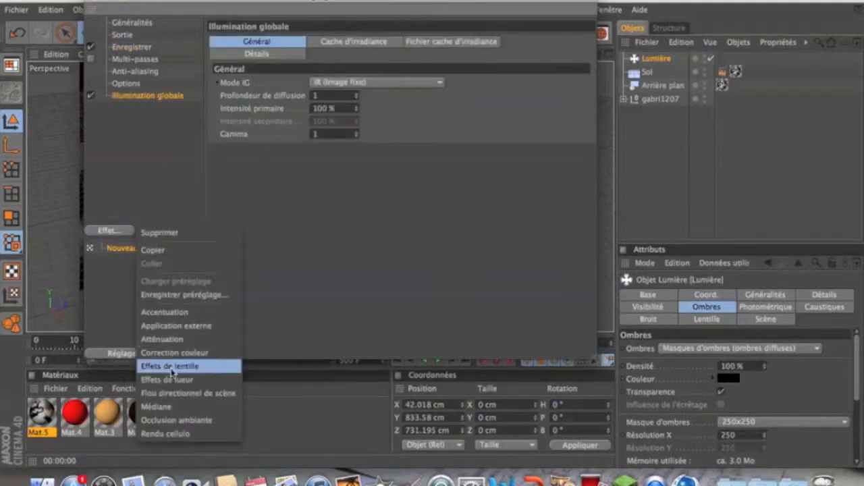
{"action": "left_click", "coordinate": [165, 419]}
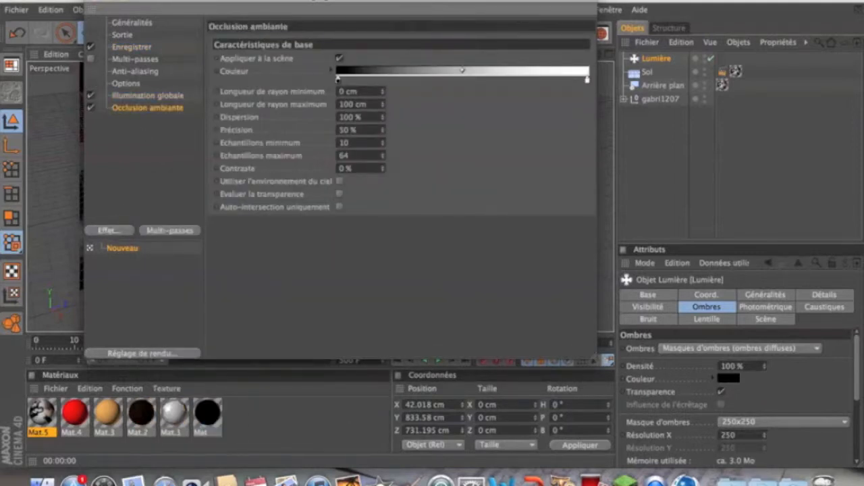
{"action": "left_click", "coordinate": [96, 4]}
{"action": "left_click", "coordinate": [327, 38]}
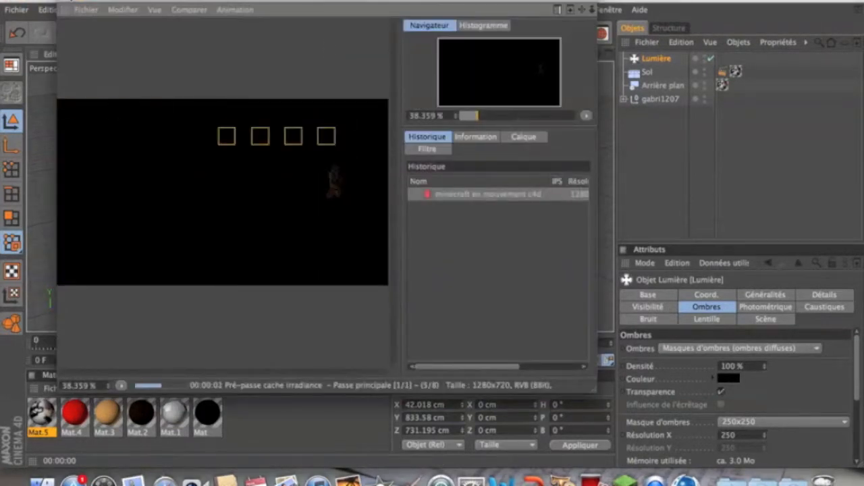
{"action": "left_click", "coordinate": [67, 4]}
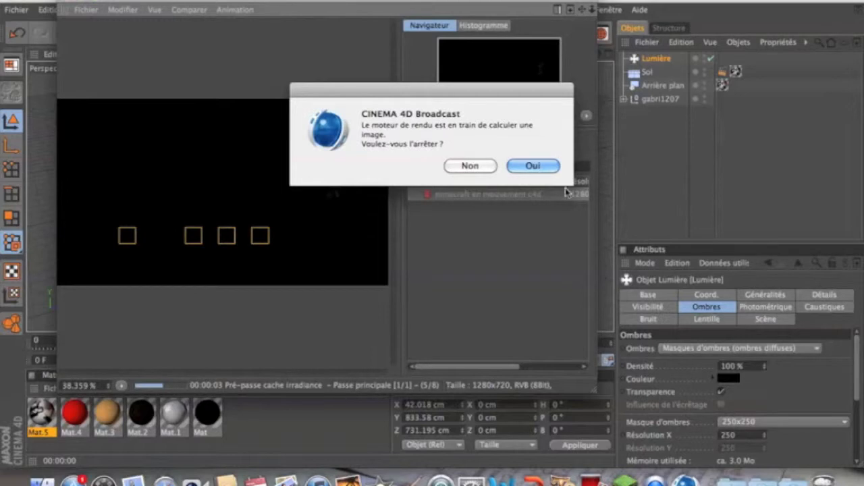
{"action": "left_click", "coordinate": [532, 166]}
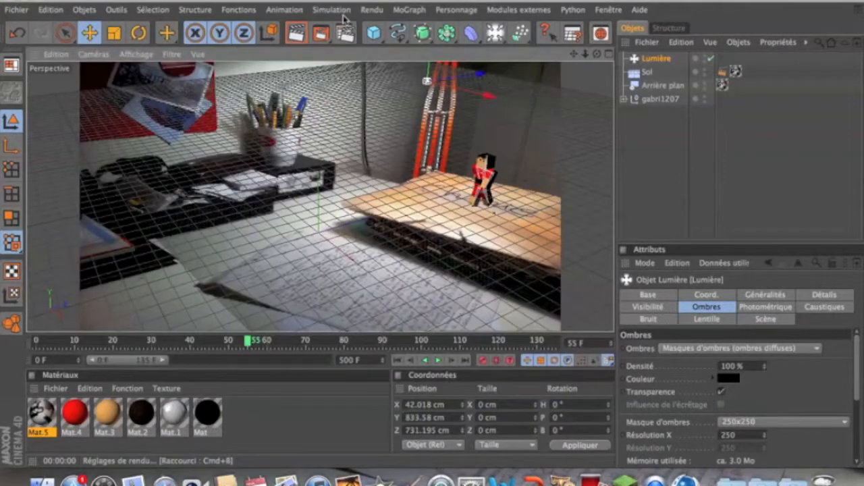
Render the active view to check the lighting with global illumination and ambient occlusion.
{"action": "left_click", "coordinate": [297, 32]}
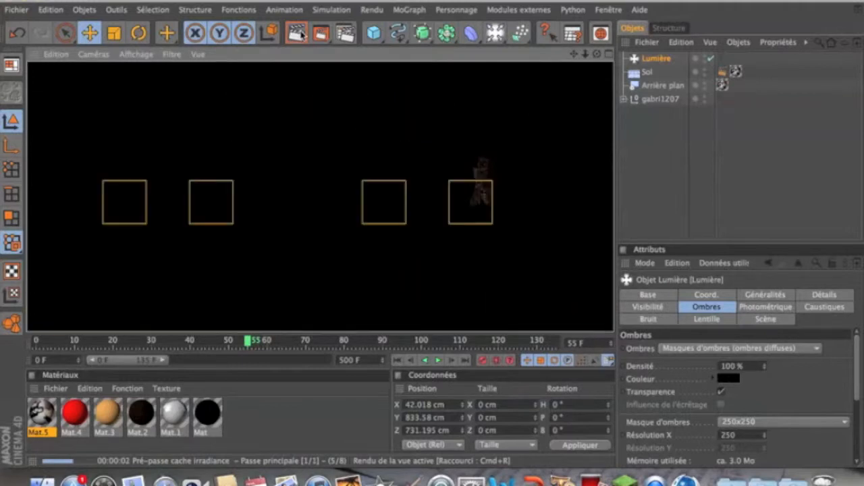